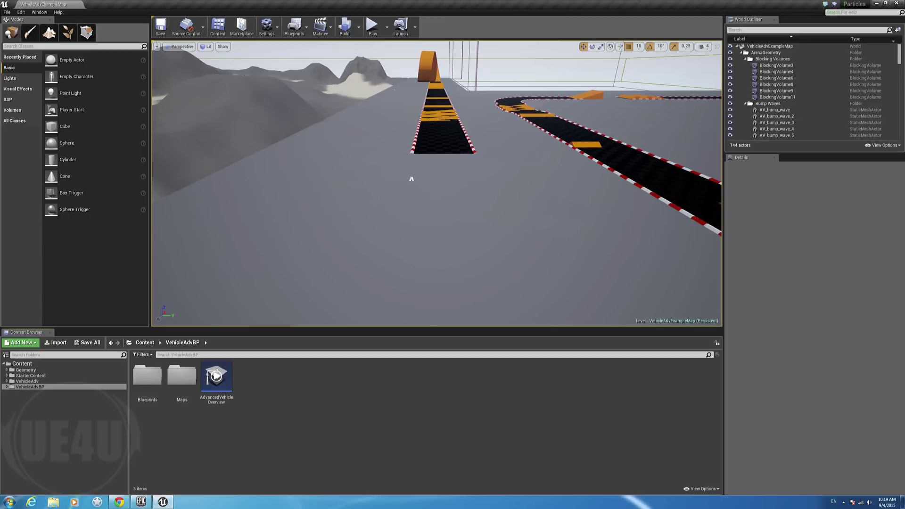
Step: Create a Particle System named sys in VehicleAdvBP and open it in Cascade
right_click(304, 410)
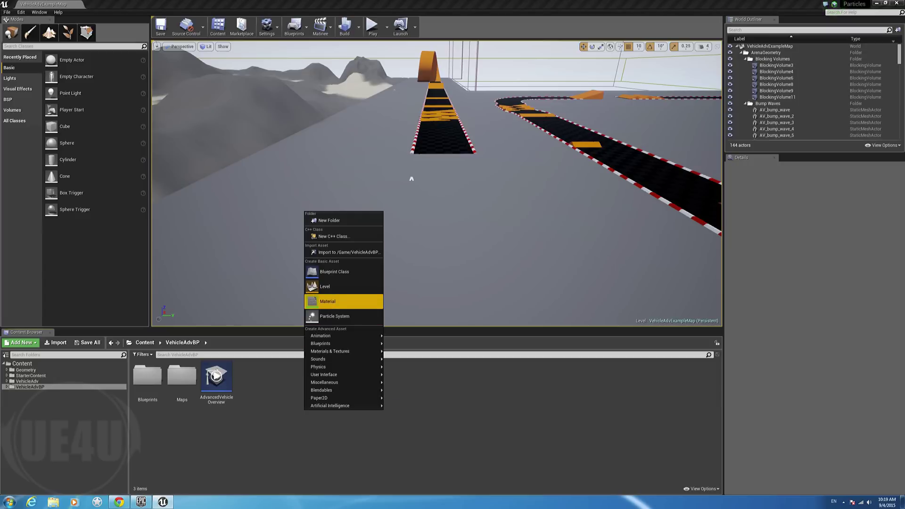
click(344, 317)
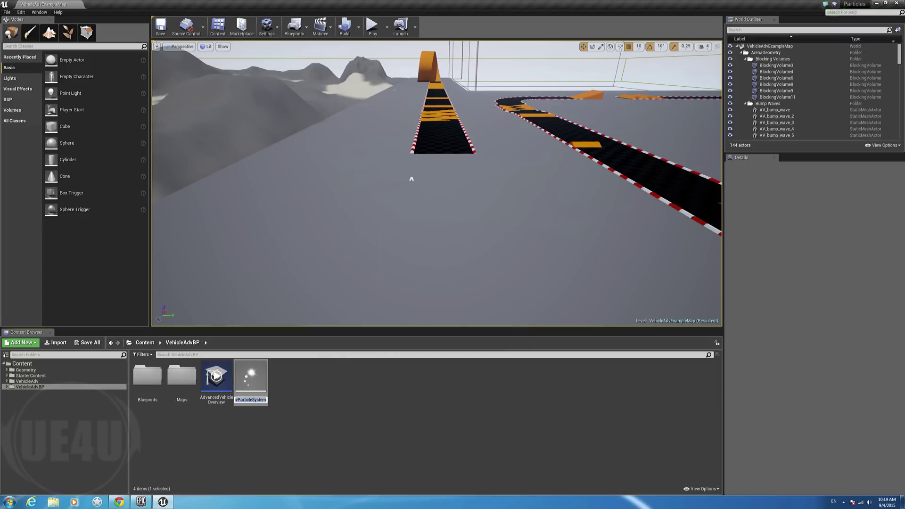
key(Return)
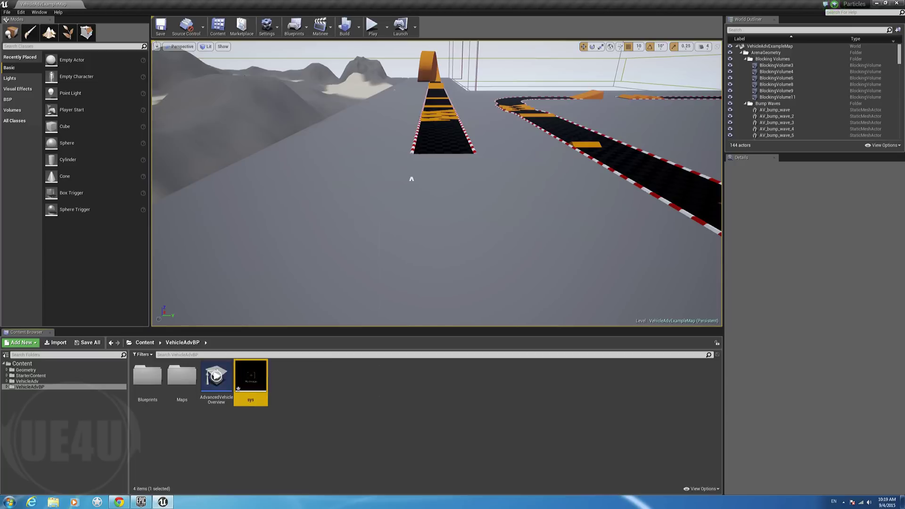
double_click(251, 380)
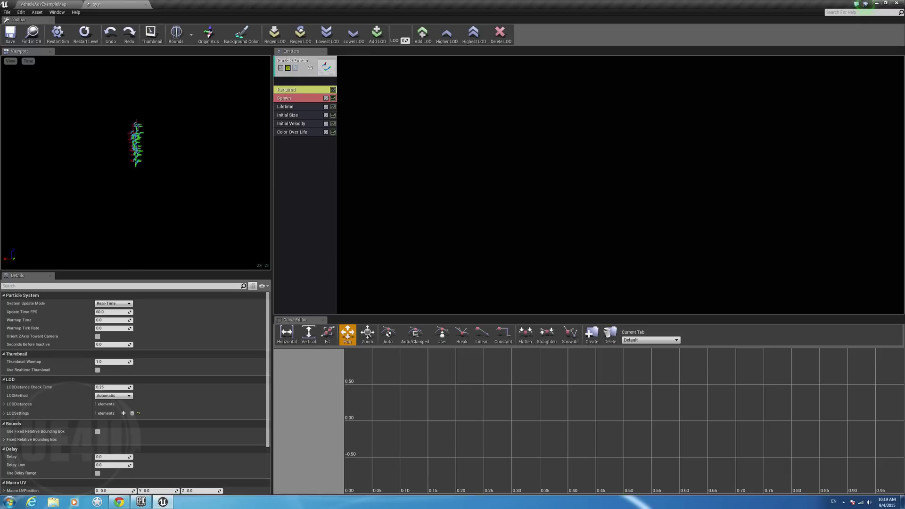
Step: Add a Collision > Collision module to the sys emitter
right_click(304, 142)
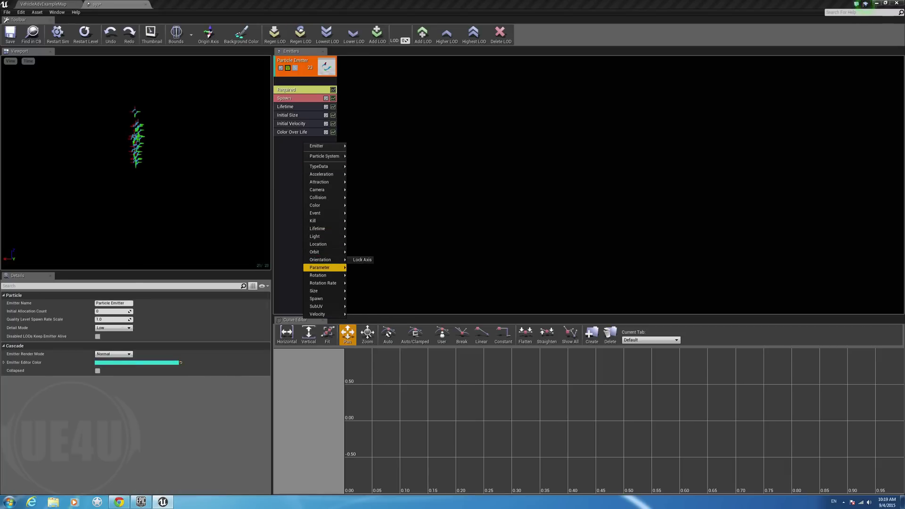
mouse_move(321, 275)
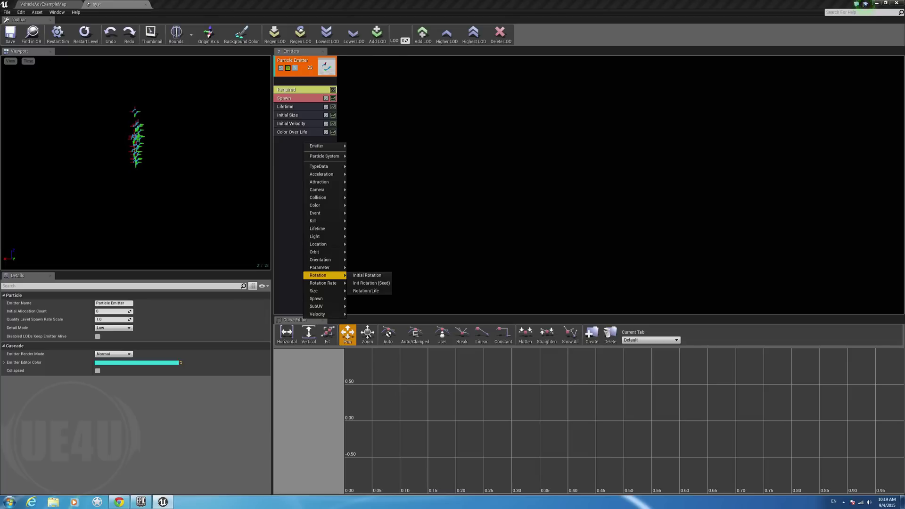
mouse_move(320, 198)
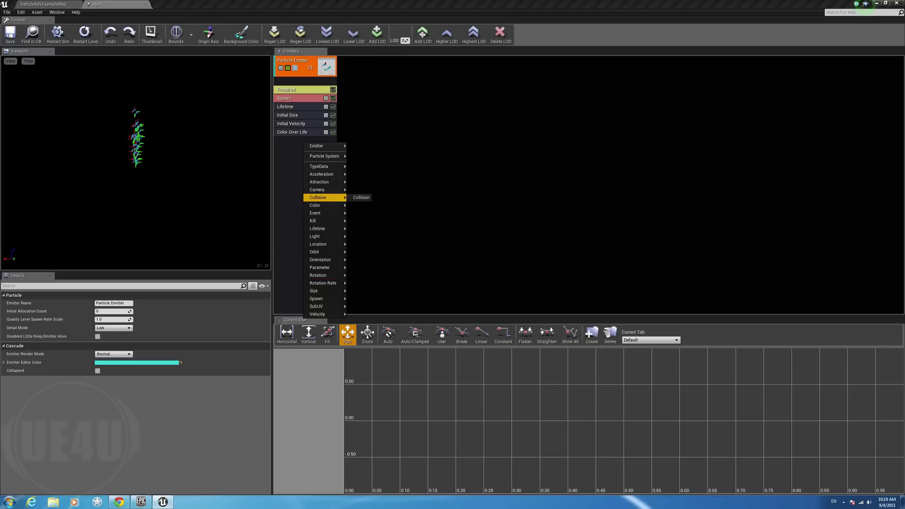
click(361, 198)
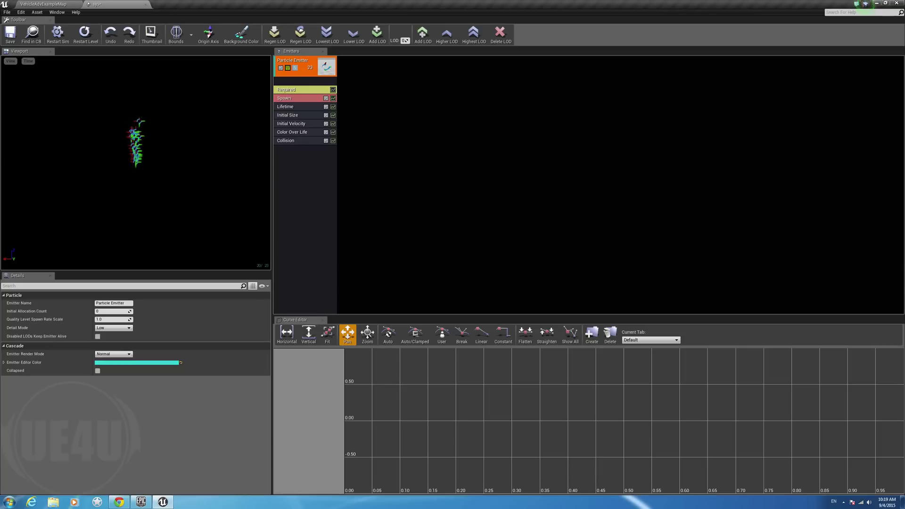
Step: Set the emitter's type data to New GPU Sprites
right_click(305, 71)
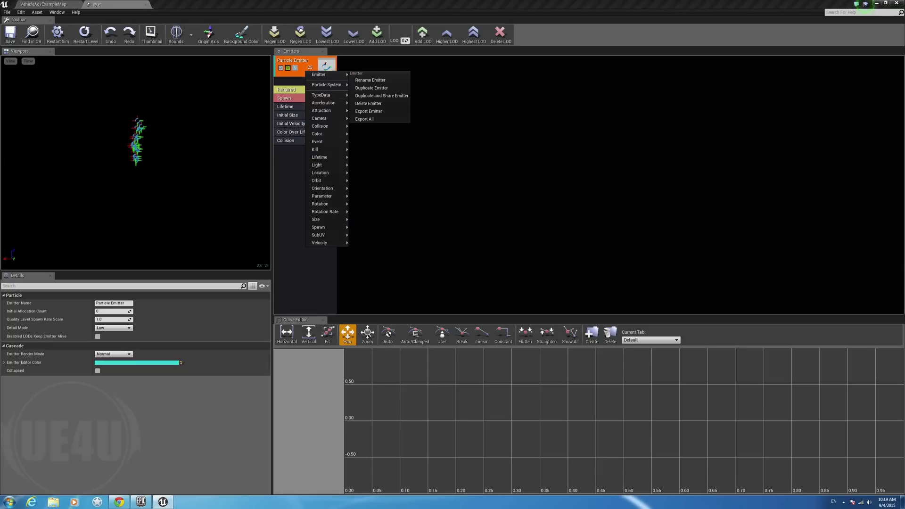
mouse_move(328, 94)
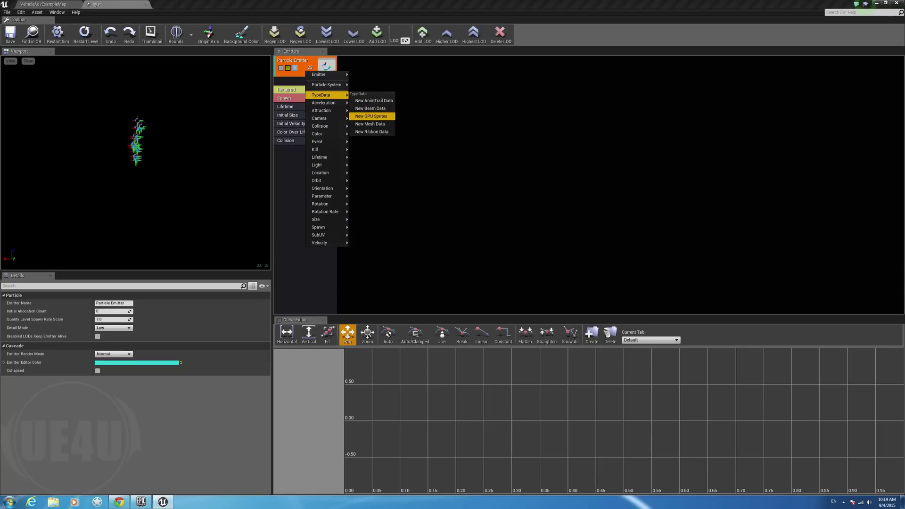
click(371, 116)
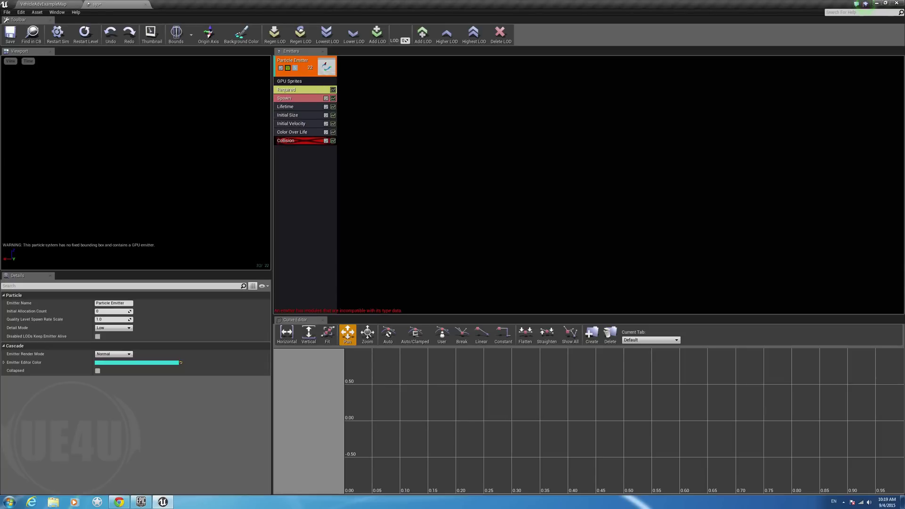
Step: Delete the incompatible red Collision module from the emitter
click(292, 140)
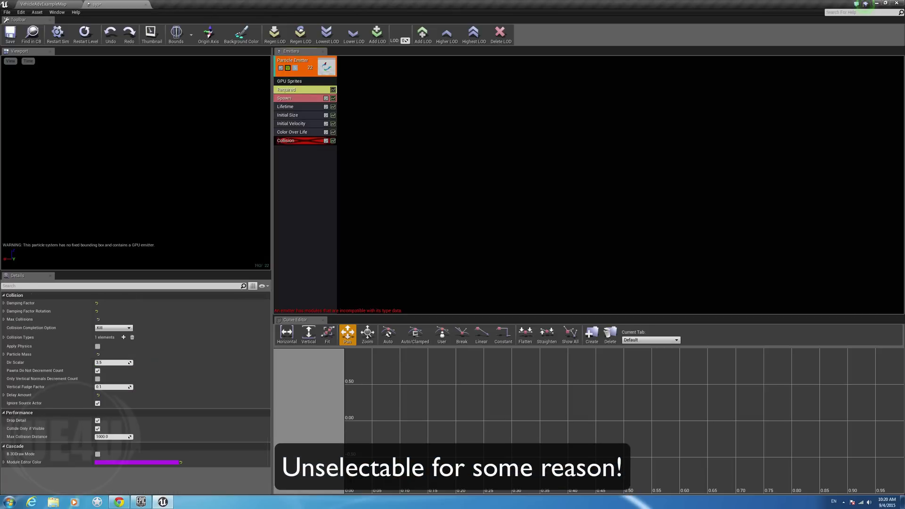
right_click(309, 141)
click(327, 143)
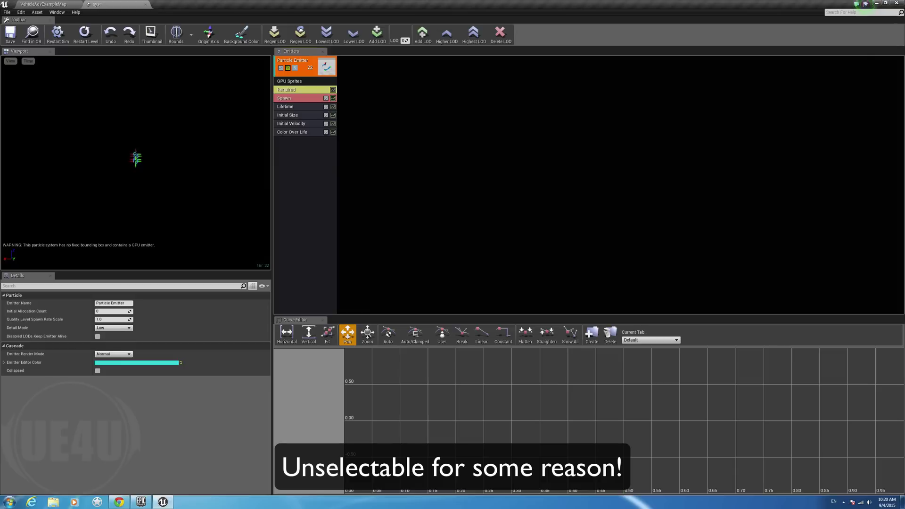
Step: Add a new Collision module and set its Collision Mode to Distance Field
right_click(302, 159)
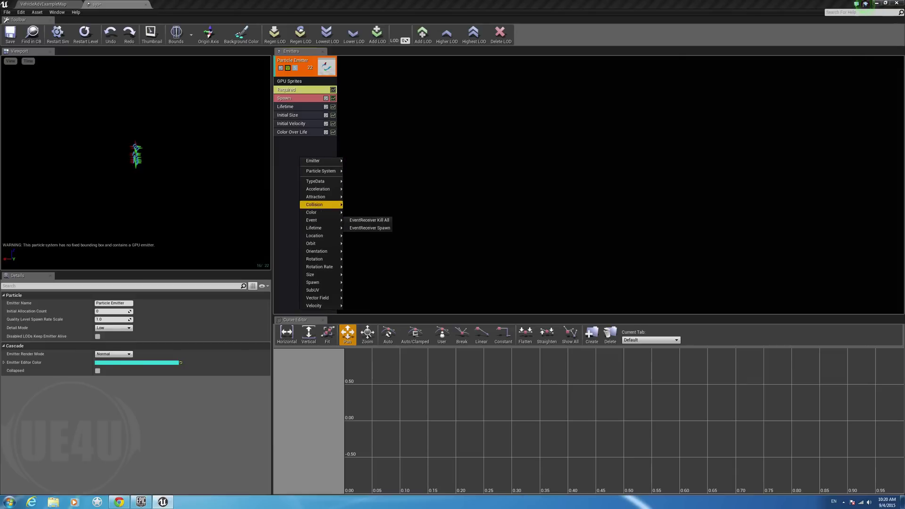
mouse_move(321, 205)
click(358, 205)
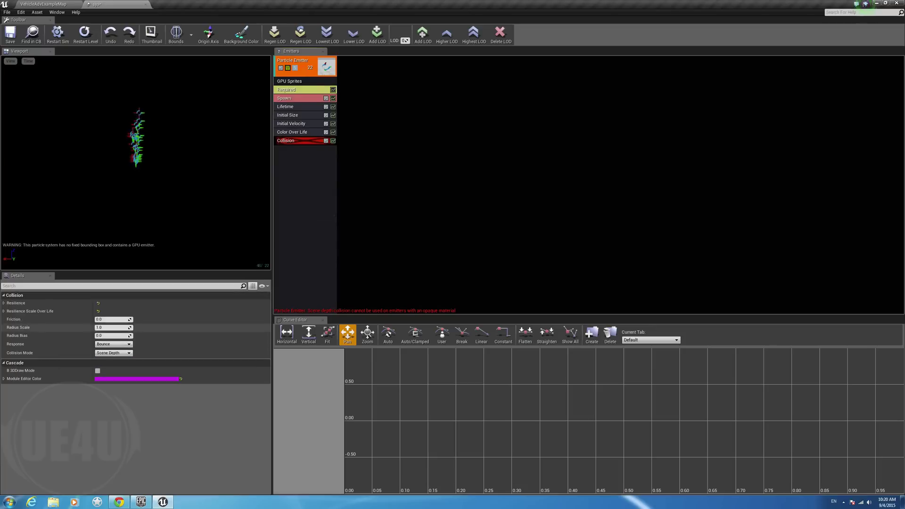
click(113, 353)
click(111, 366)
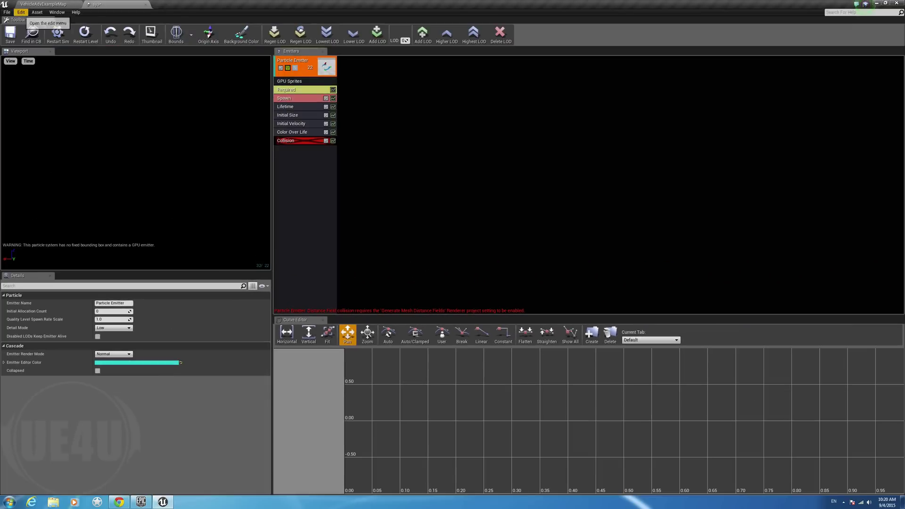
Step: Tick Generate Mesh Distance Fields under Project Settings > Engine > Rendering > Lighting
click(21, 12)
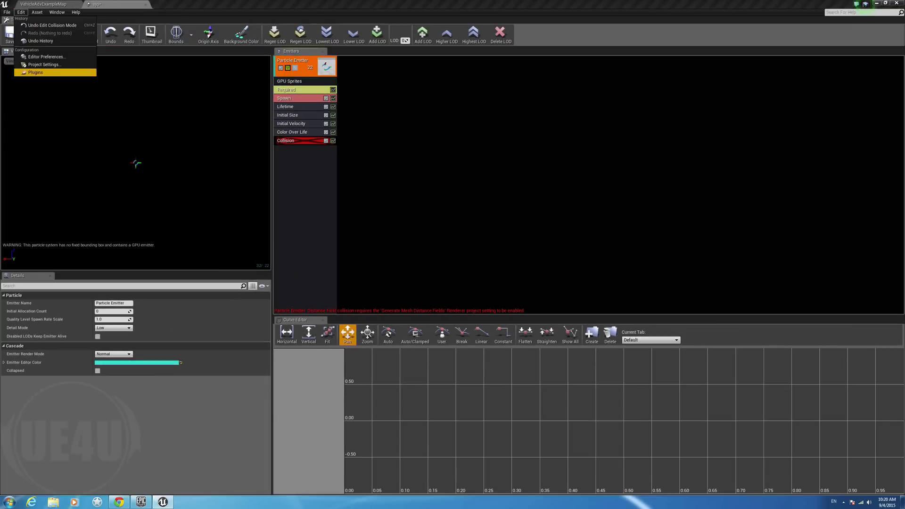
click(52, 65)
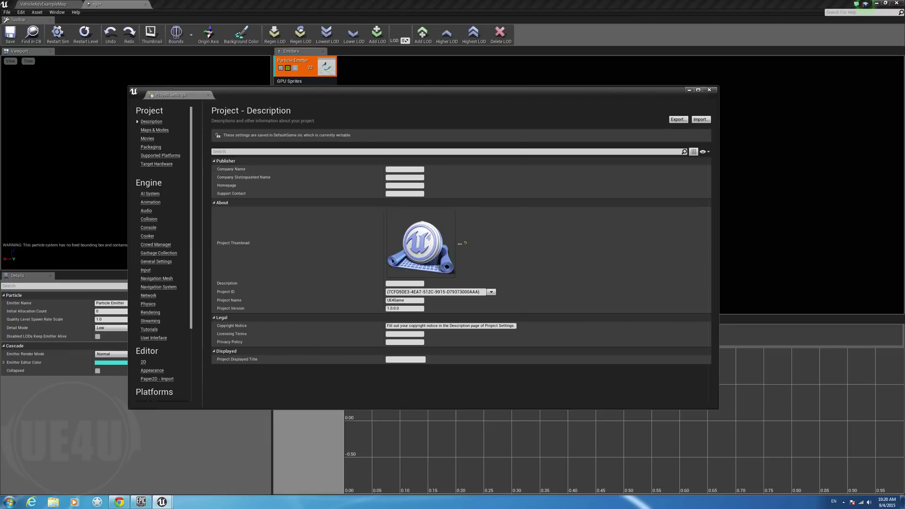
scroll(160, 254, down, 5)
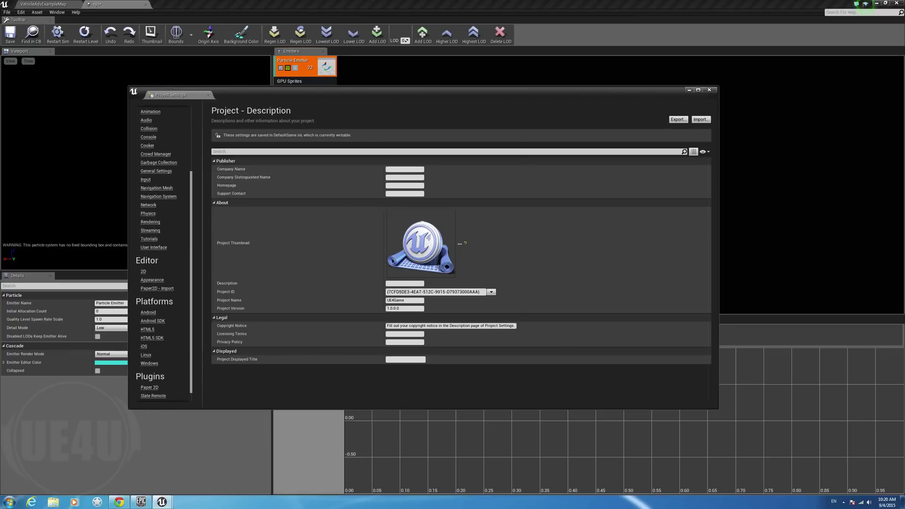
click(150, 222)
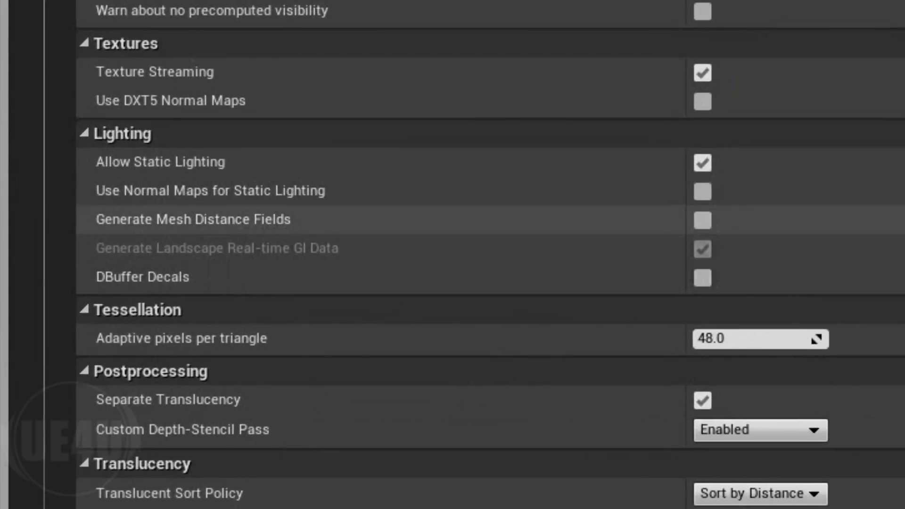
click(702, 220)
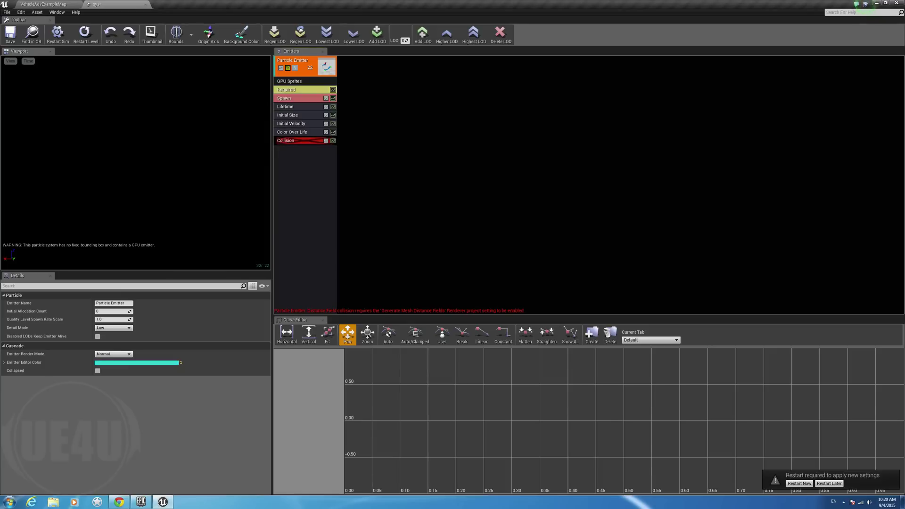
Step: Restart the editor after saving sys, then maximise the sys particle editor window
click(800, 483)
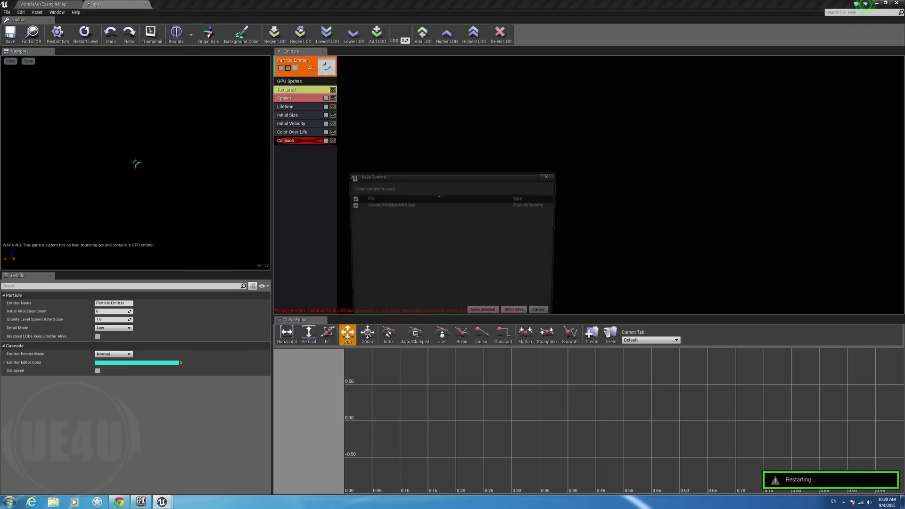
click(486, 316)
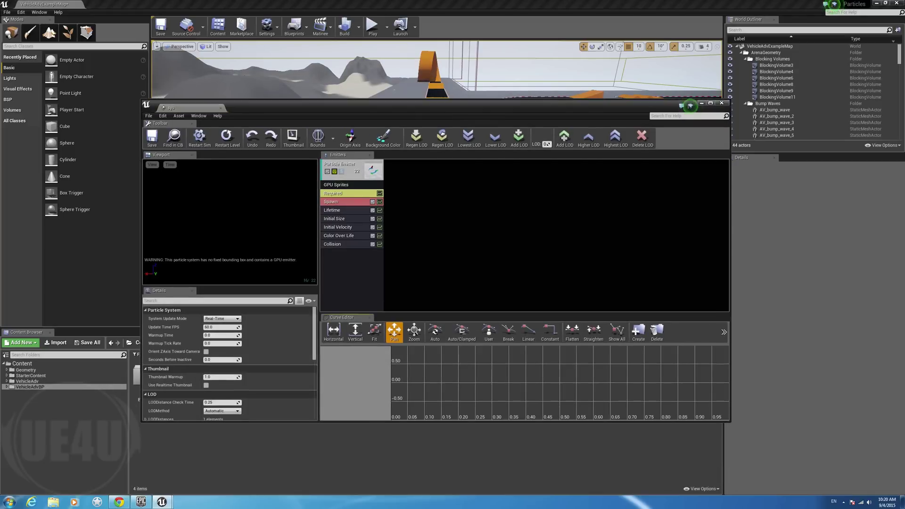
double_click(690, 106)
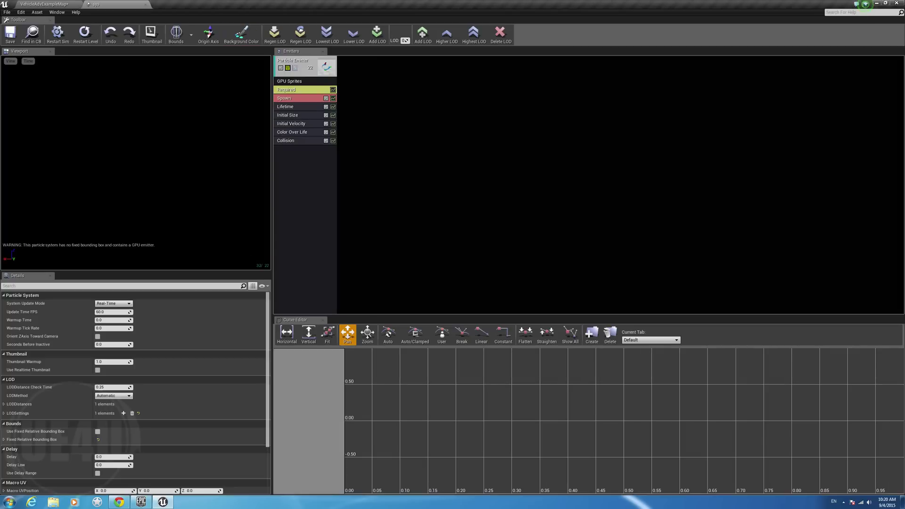
Step: Confirm Collision uses Distance Field mode, then show the Required module's properties and material
click(285, 141)
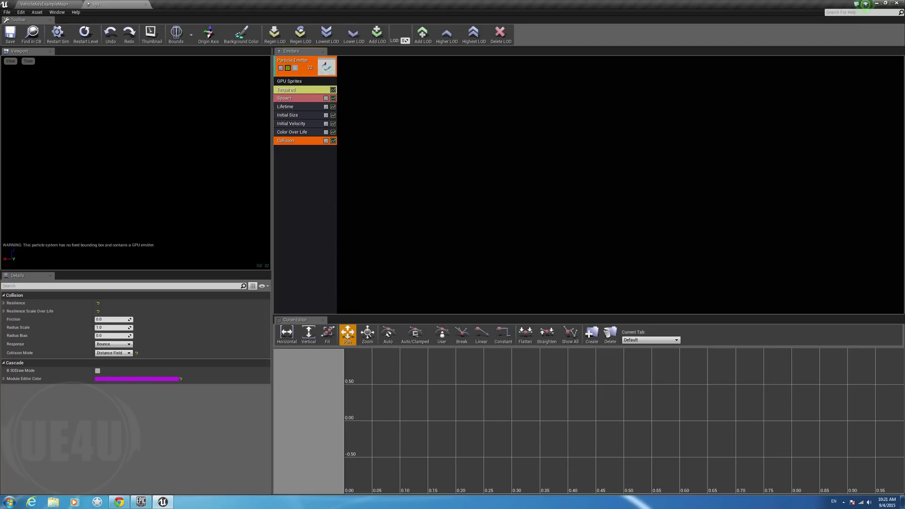
click(290, 90)
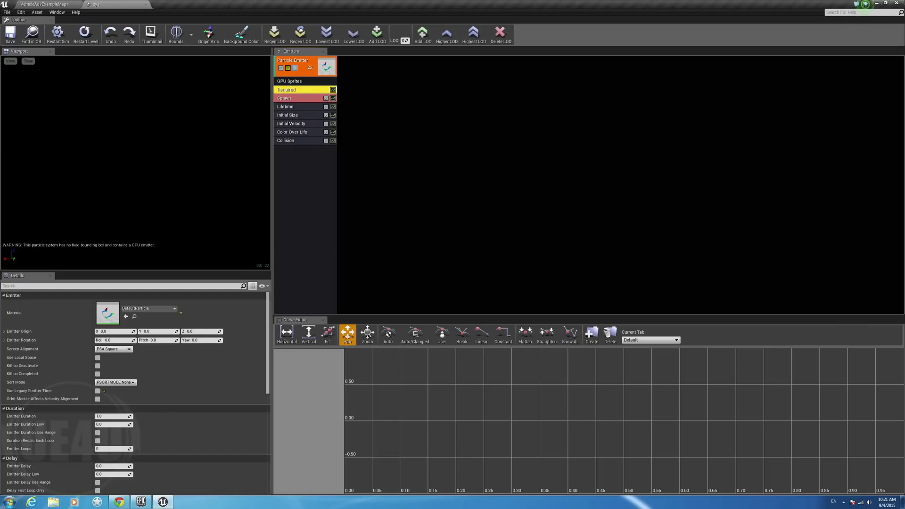
Step: Set the Spawn rate constant to 100 and edit the Rate Scale constant
click(285, 98)
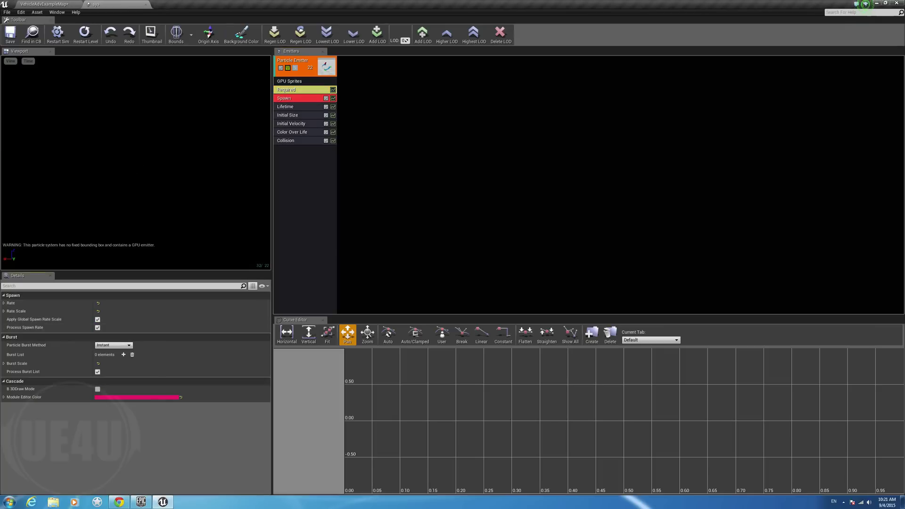
click(4, 304)
click(7, 312)
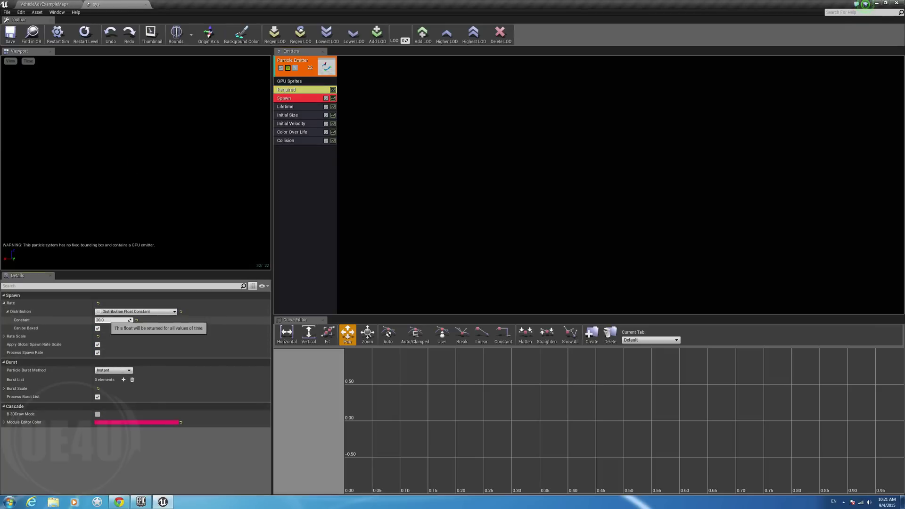
click(108, 320)
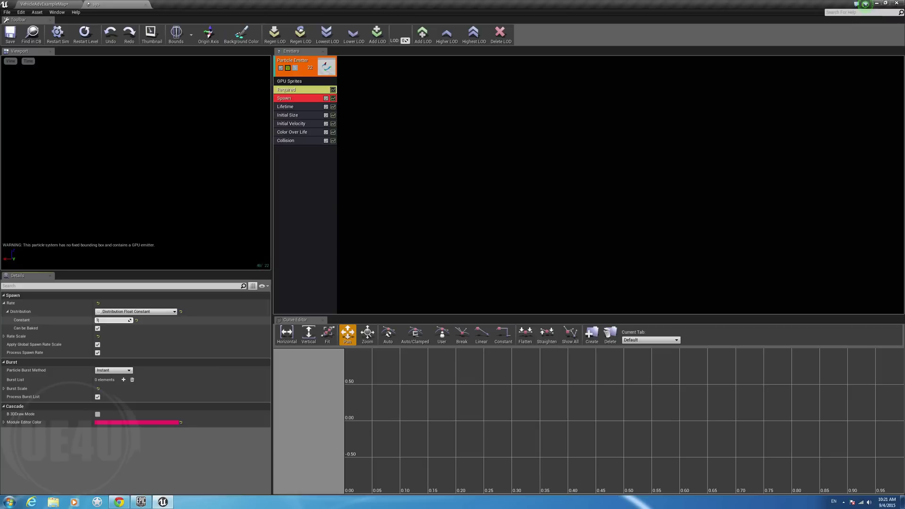
text(100.0)
key(Return)
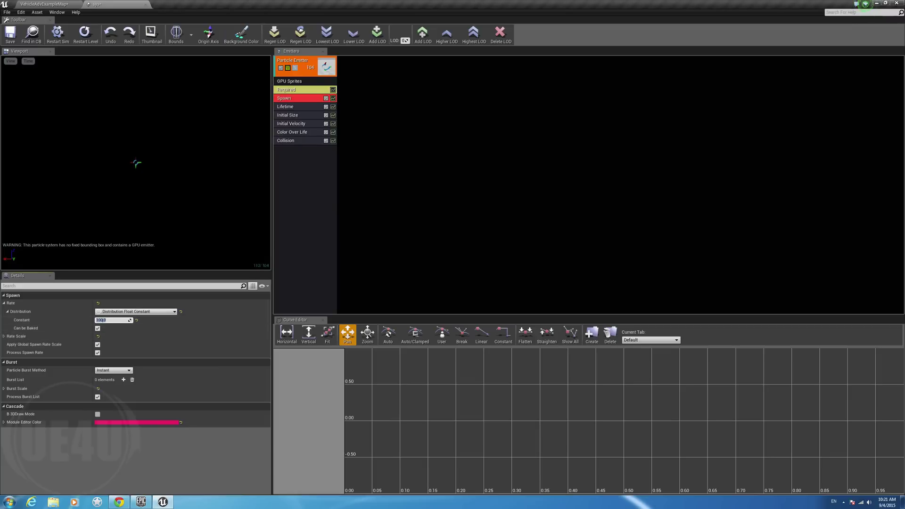
click(4, 336)
click(8, 345)
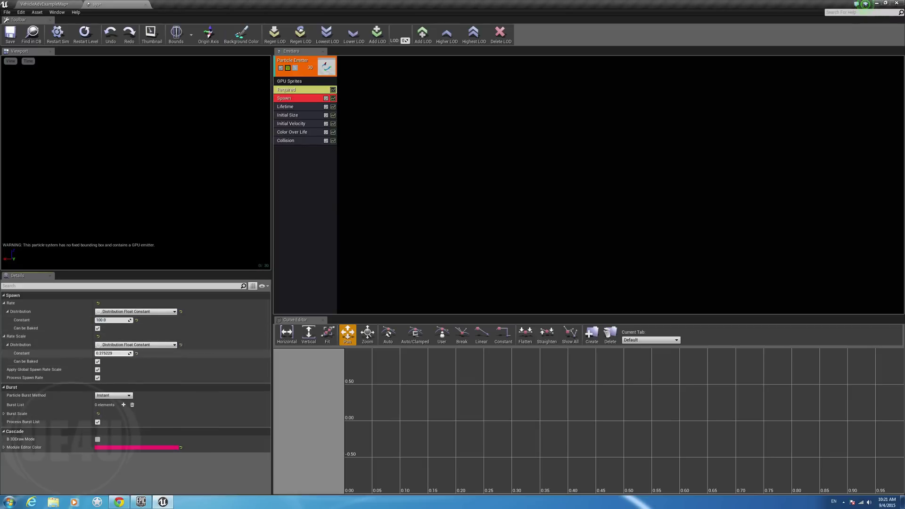
click(112, 354)
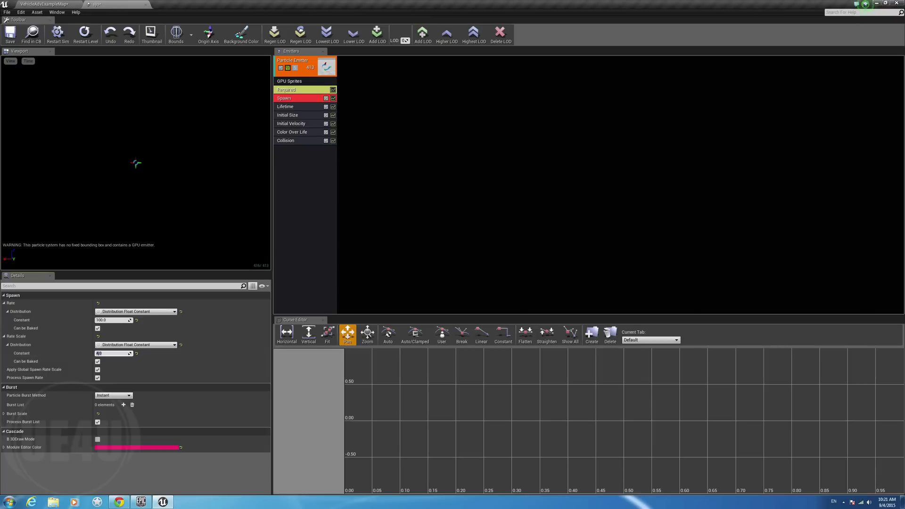
Step: Set particle Lifetime to Min 5 and Max 10, then save the system
click(290, 107)
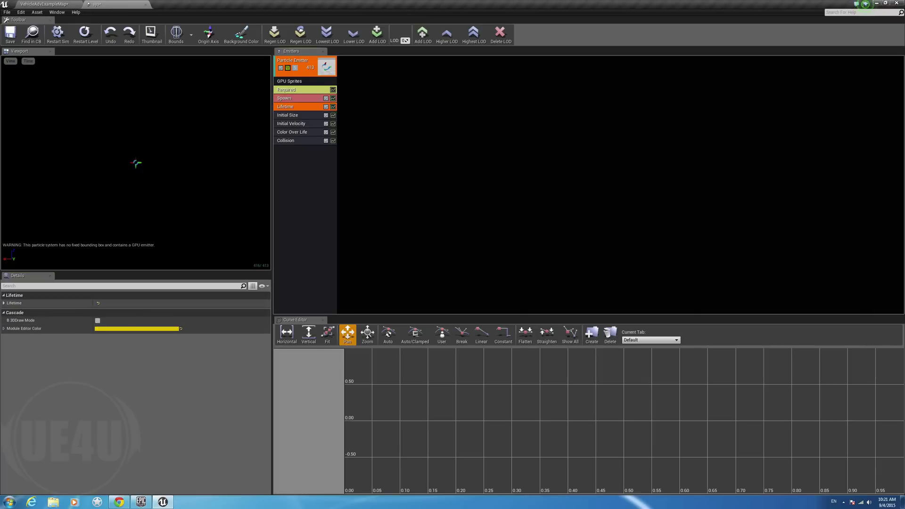
click(3, 303)
click(8, 311)
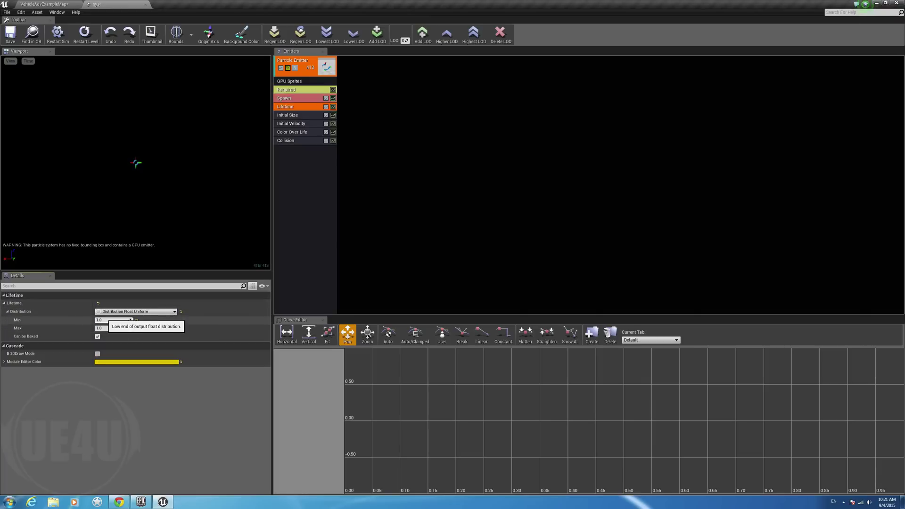
click(104, 320)
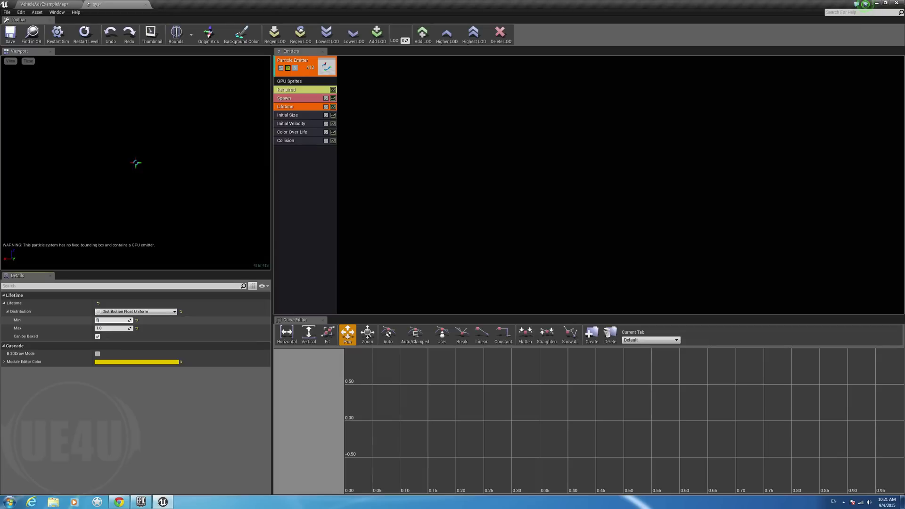
text(5)
key(Return)
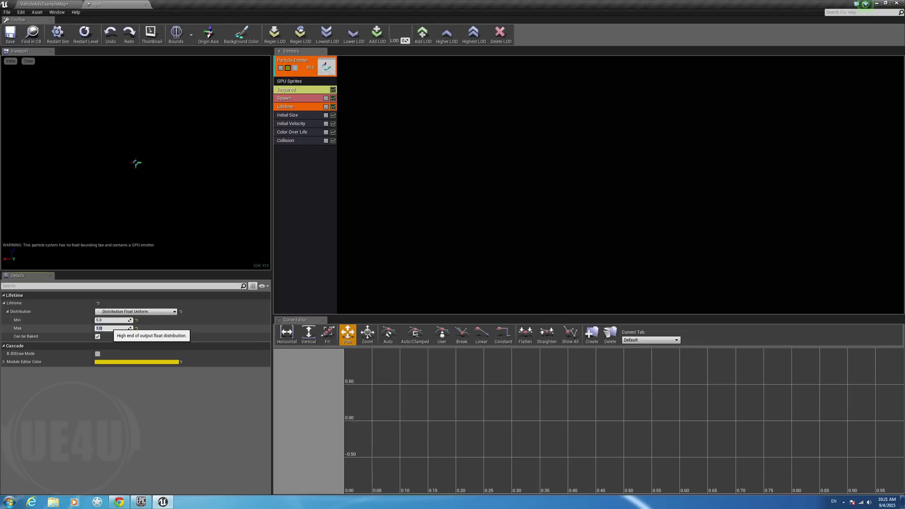
click(100, 328)
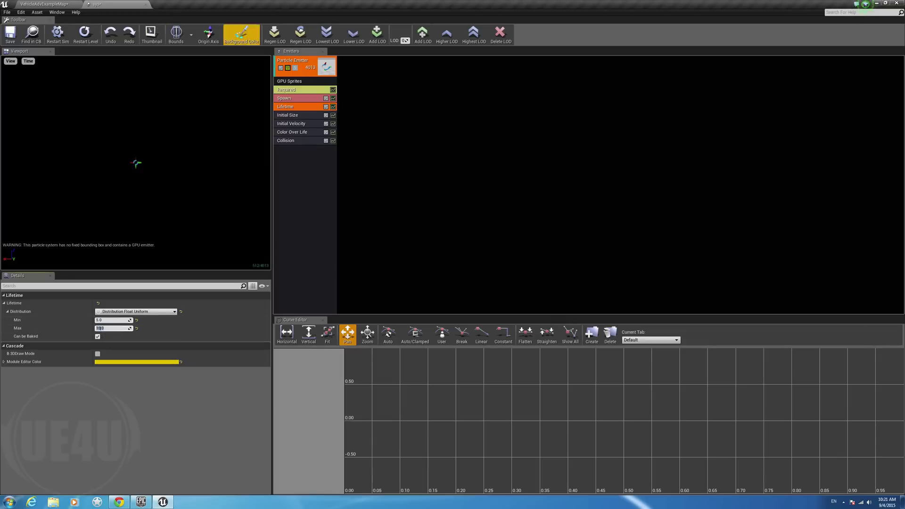
click(10, 34)
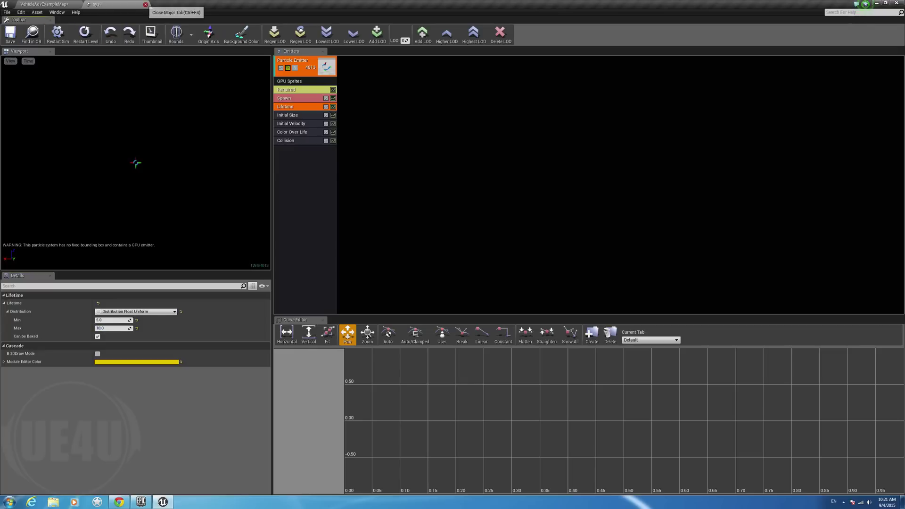
Step: Drag sys into the level viewport and rotate it about -50 degrees
click(146, 4)
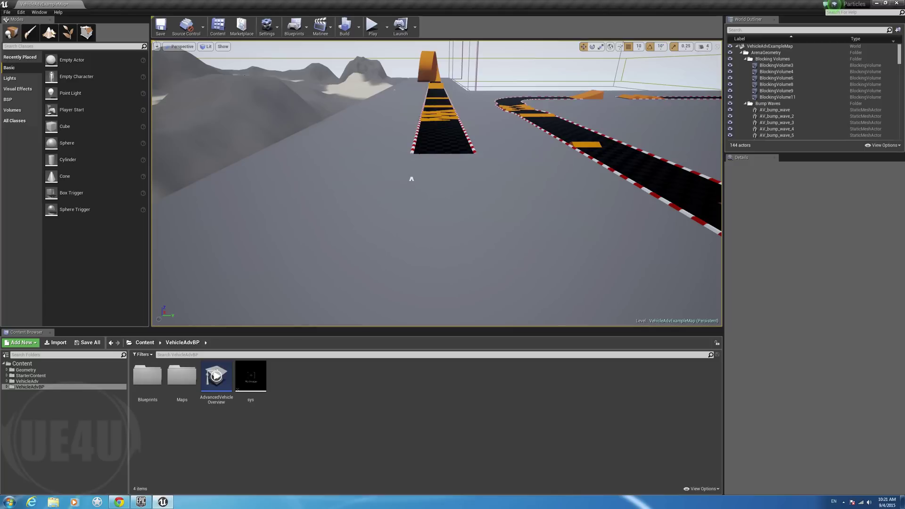
drag(372, 246, 240, 250)
key(e)
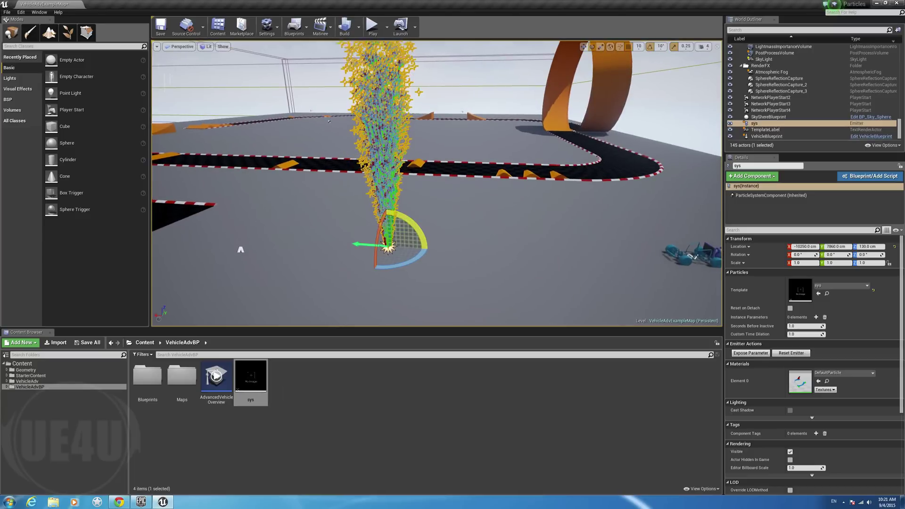
mouse_move(411, 264)
mouse_down()
mouse_move(373, 276)
mouse_move(398, 287)
mouse_move(417, 279)
mouse_up()
Step: Lower the emitter to 90 cm and slide it sideways along Y
key(w)
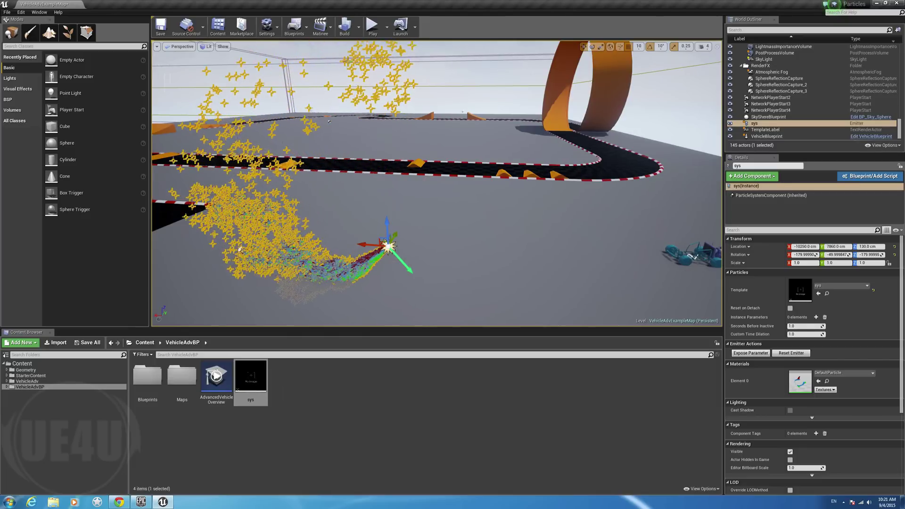
drag(387, 226, 388, 238)
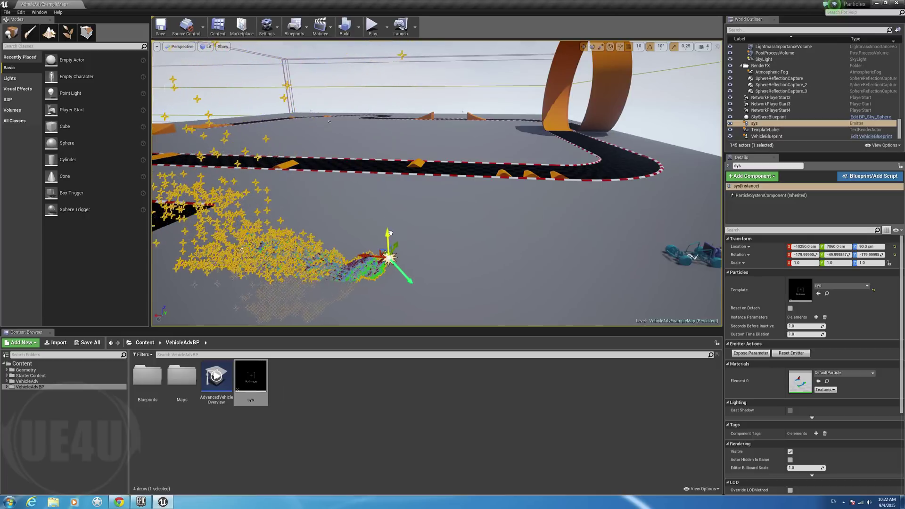
right_drag(329, 121, 666, 140)
mouse_move(501, 244)
mouse_down()
mouse_move(614, 239)
mouse_move(342, 259)
mouse_move(670, 229)
mouse_move(404, 258)
mouse_move(495, 247)
mouse_up()
right_drag(495, 248, 362, 231)
Step: Select the Landscape and circle the view to watch particles bounce off the floor
click(355, 315)
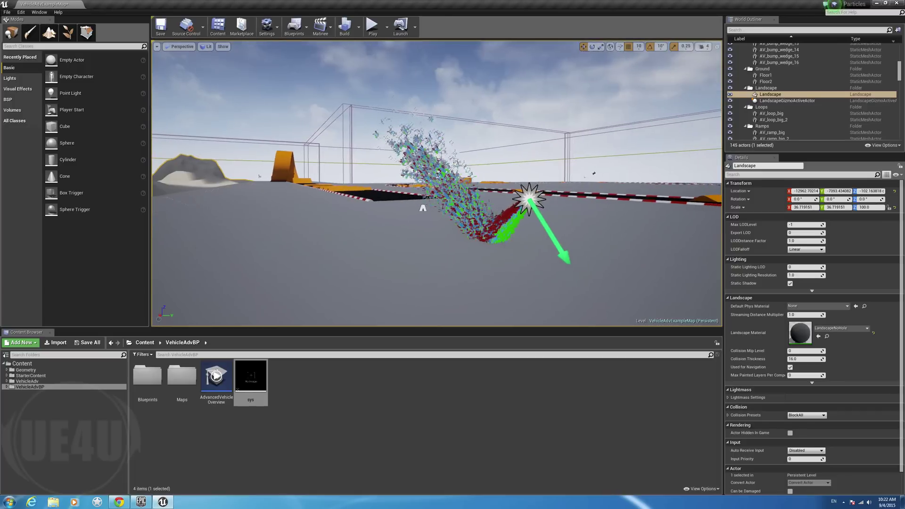
key(Left)
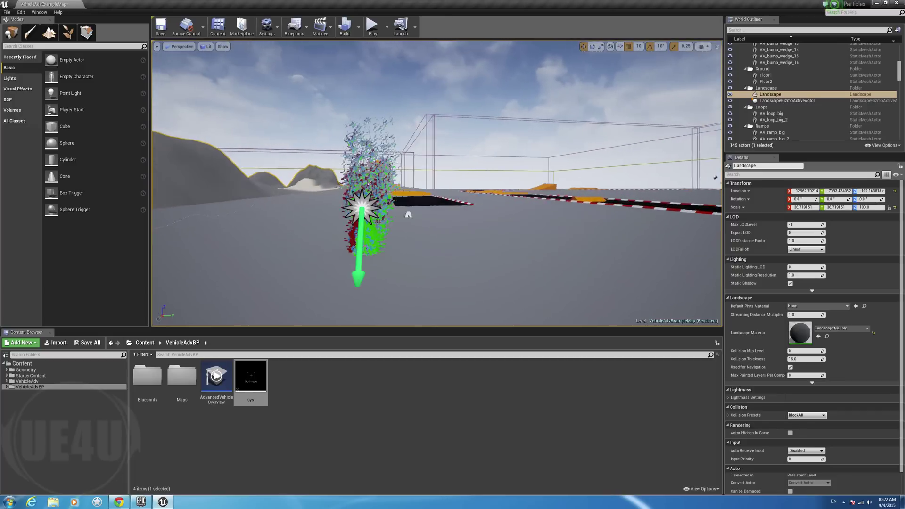
key(Left)
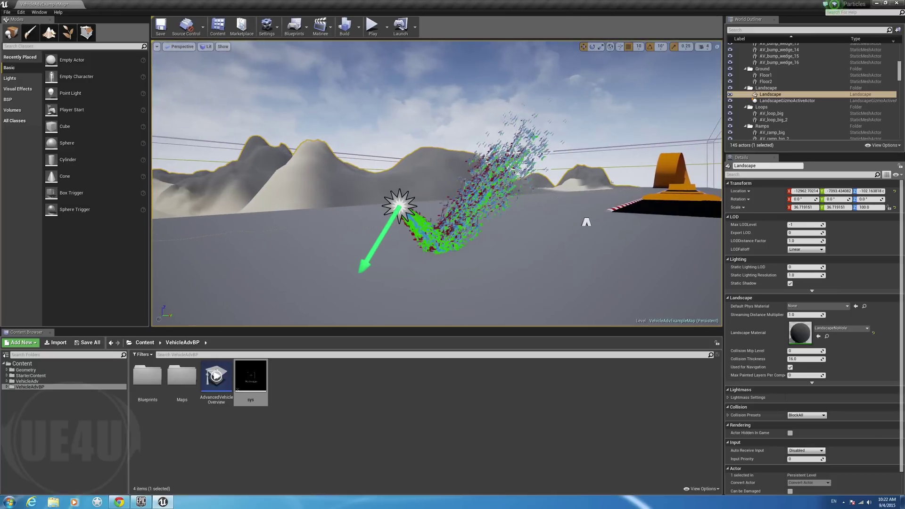
key(Right)
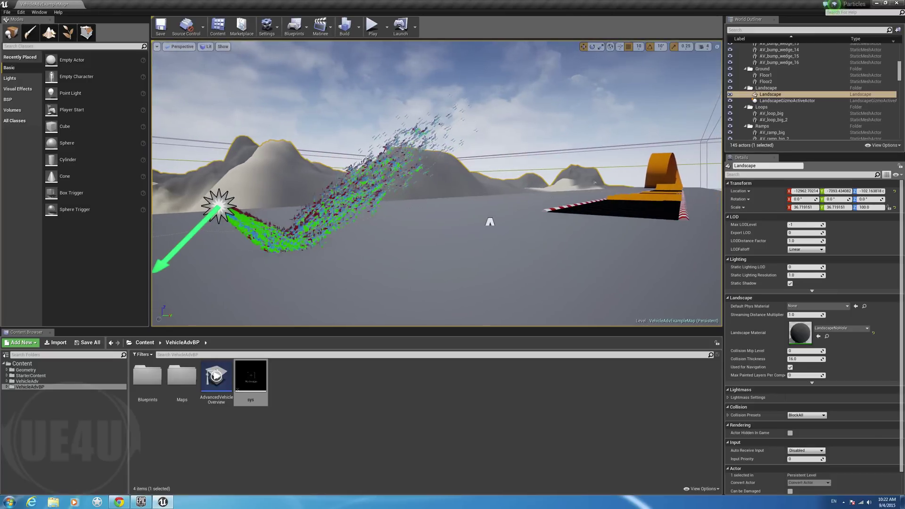
key(Left)
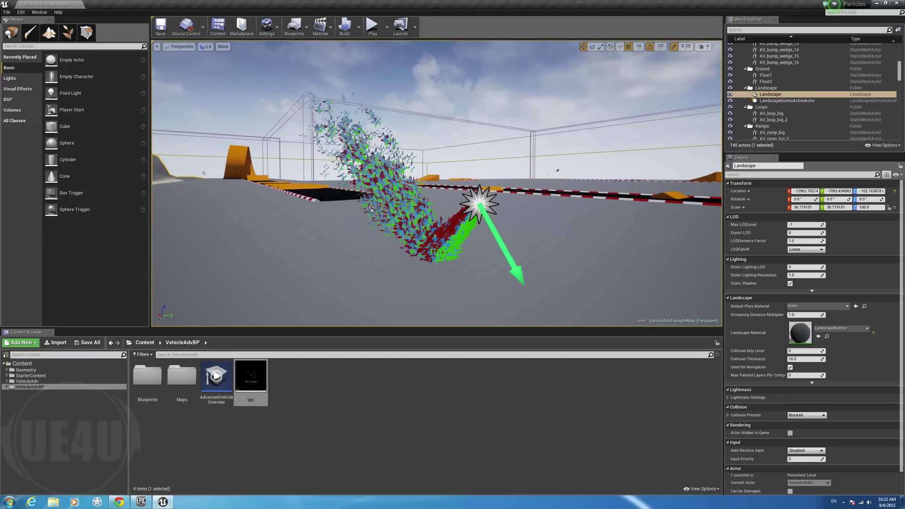
Step: Select the AV_bump_wedge_16 ramp in the World Outliner
click(779, 62)
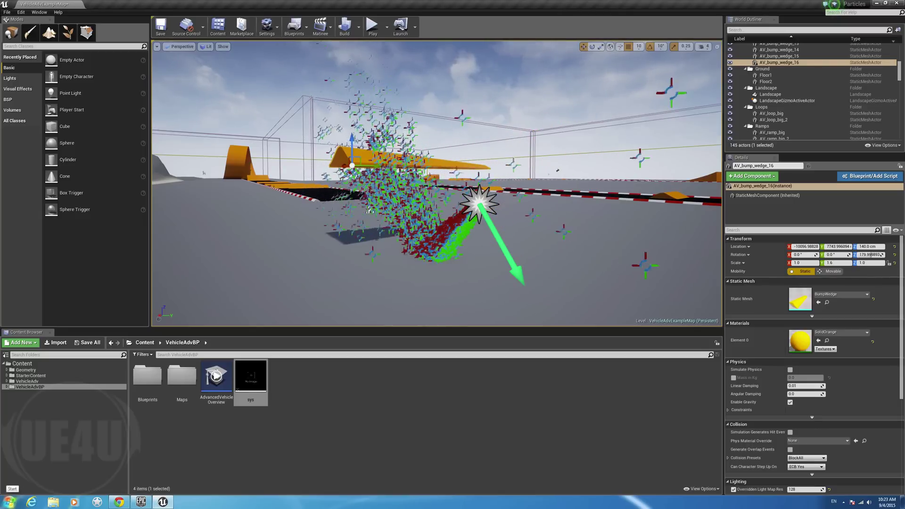
Step: Launch dxdiag through the Start menu's Run box to confirm DirectX 11 is installed
click(9, 501)
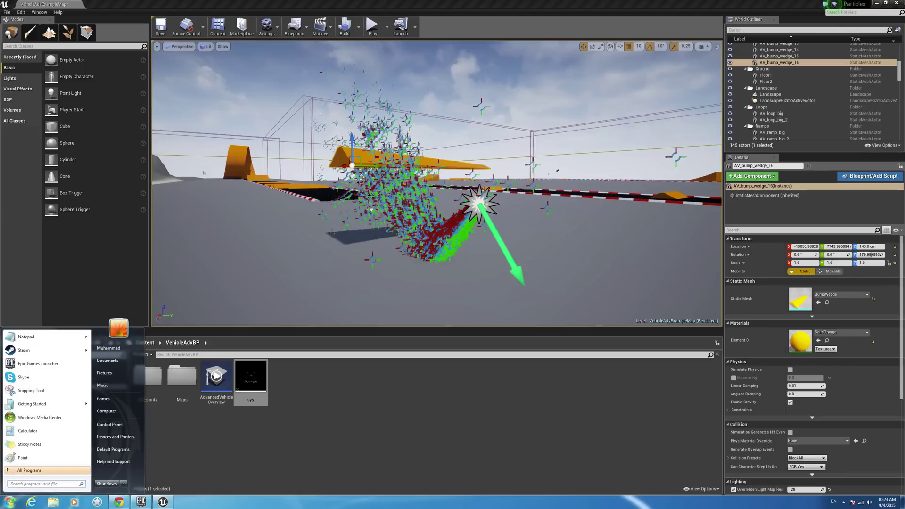
text(run)
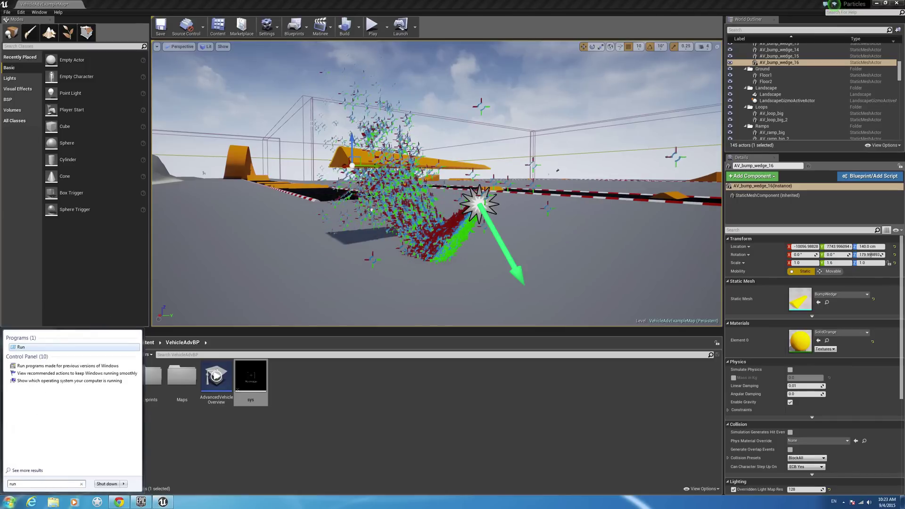
key(Return)
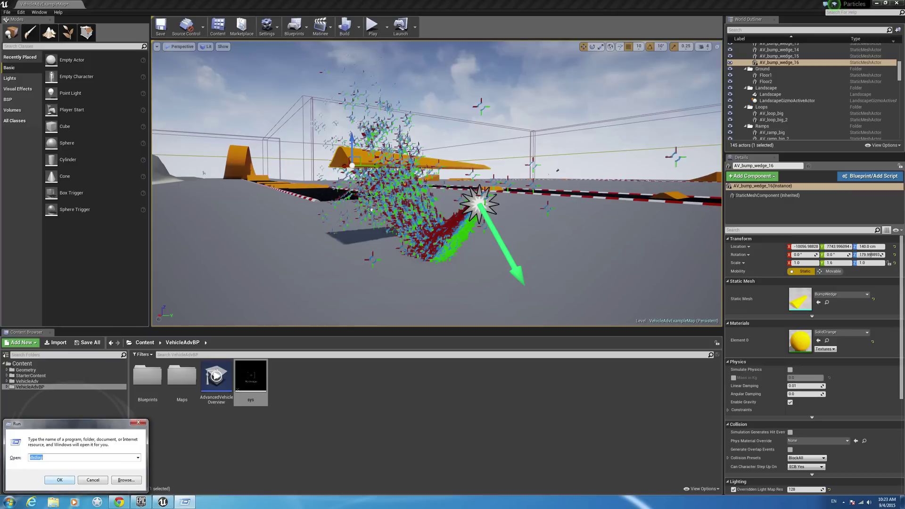
key(Return)
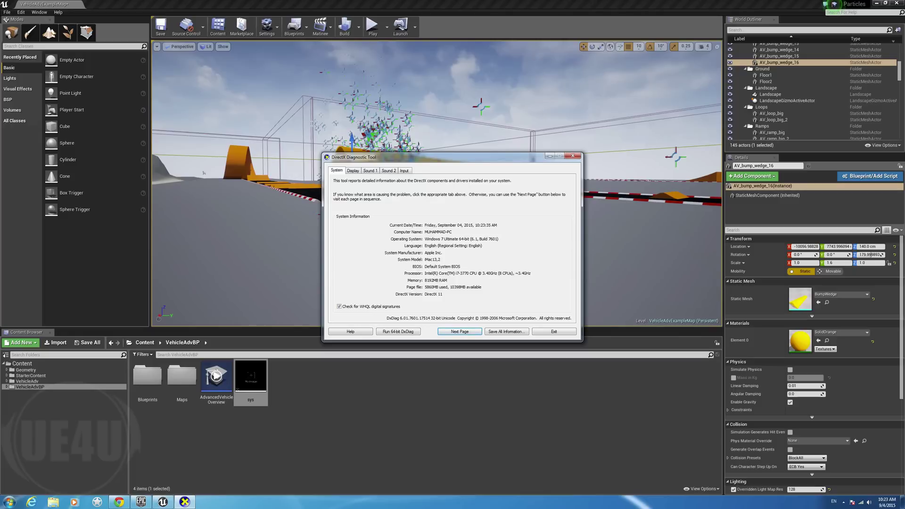
Step: Exit the DirectX Diagnostic Tool to return to the Unreal level viewport
click(554, 331)
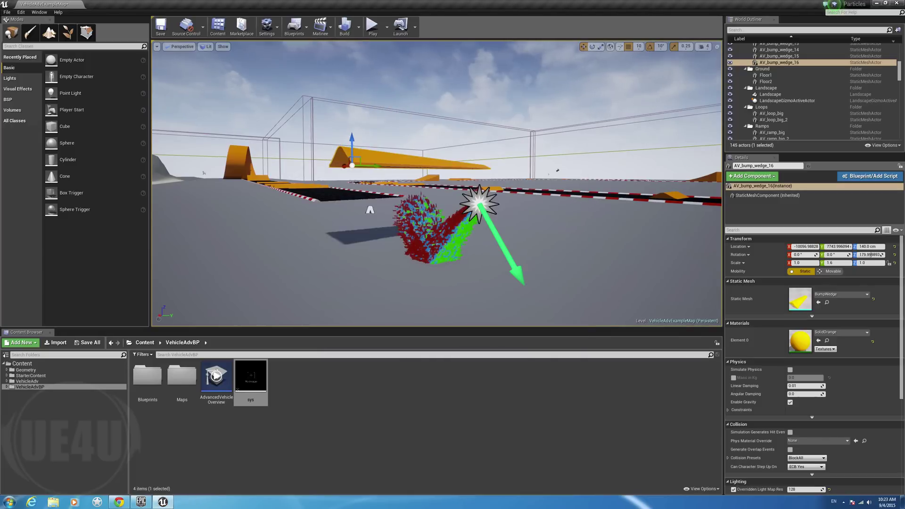